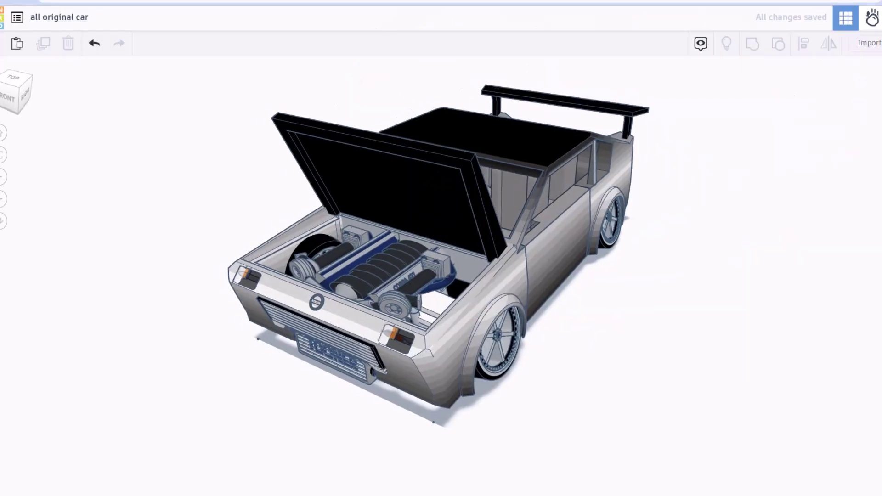
Zoom in and orbit around the exposed COBRA 427 engine, viewing it from above and the right
scroll(385, 366, "up", 2)
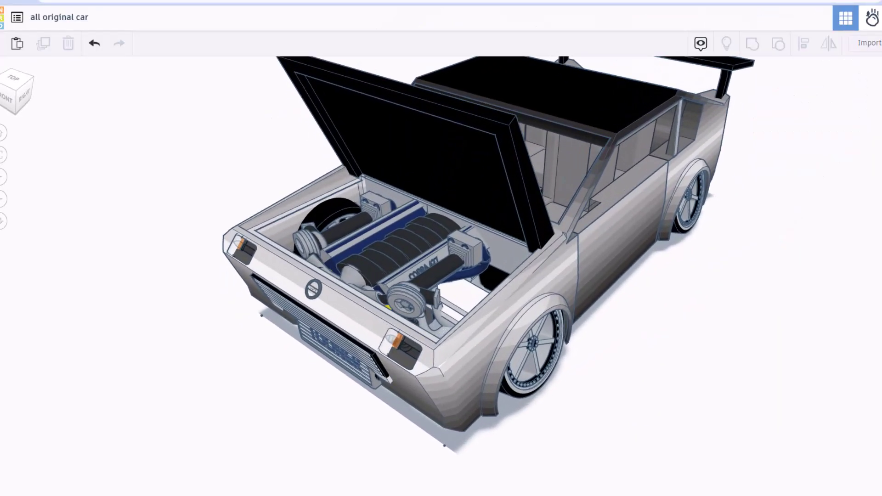
scroll(391, 372, "up", 2)
scroll(404, 391, "up", 2)
scroll(423, 413, "up", 2)
mouse_move(437, 430)
right_mouse_down()
mouse_move(632, 430)
mouse_move(236, 316)
right_mouse_up()
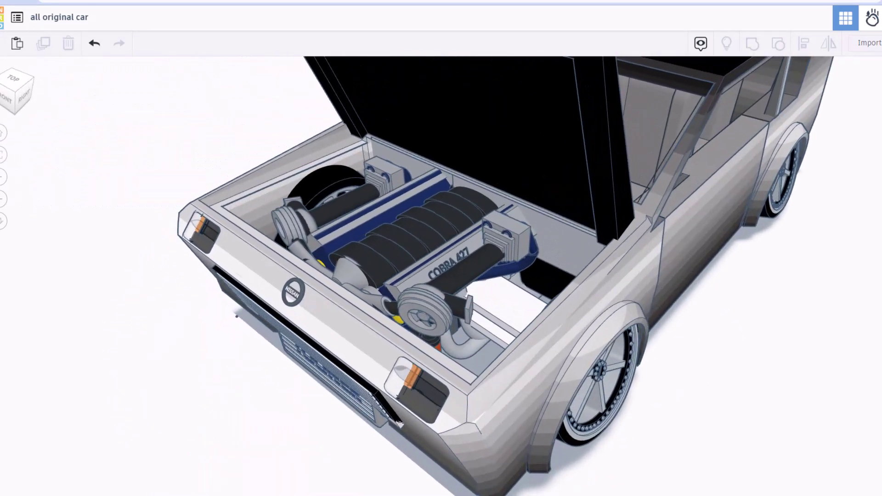
scroll(417, 268, "up", 2)
scroll(417, 269, "up", 2)
scroll(417, 269, "up", 2)
mouse_move(417, 269)
right_mouse_down()
mouse_move(285, 257)
mouse_move(284, 349)
mouse_move(249, 367)
right_mouse_up()
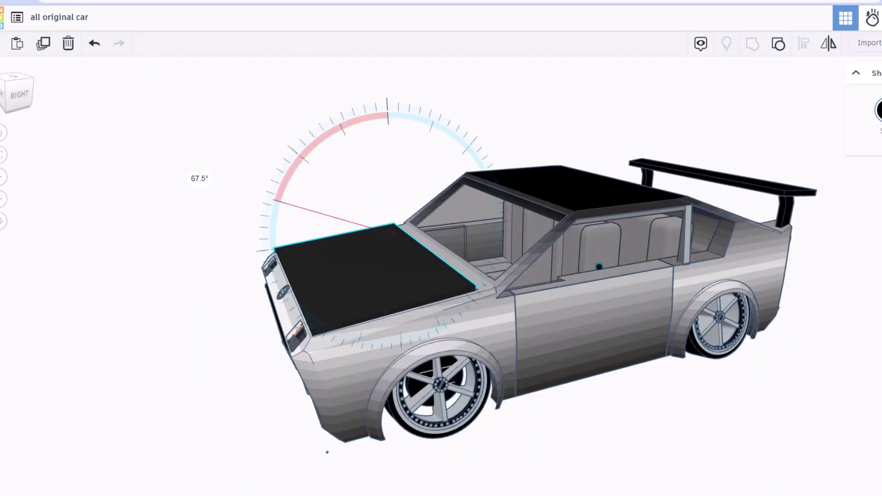
Orbit the tuner car to view it from the front and left-front side
mouse_move(441, 248)
right_mouse_down()
mouse_move(533, 248)
mouse_move(547, 285)
right_mouse_up()
right_click_drag(413, 459, 446, 457)
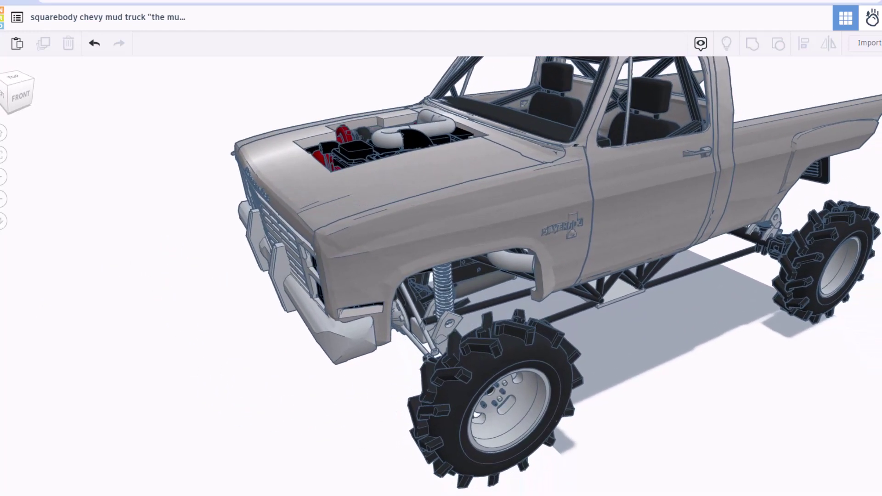
Hide the truck body, then inspect the engine pipe, intake, red turbo and exhaust manifold
key("ctrl+a")
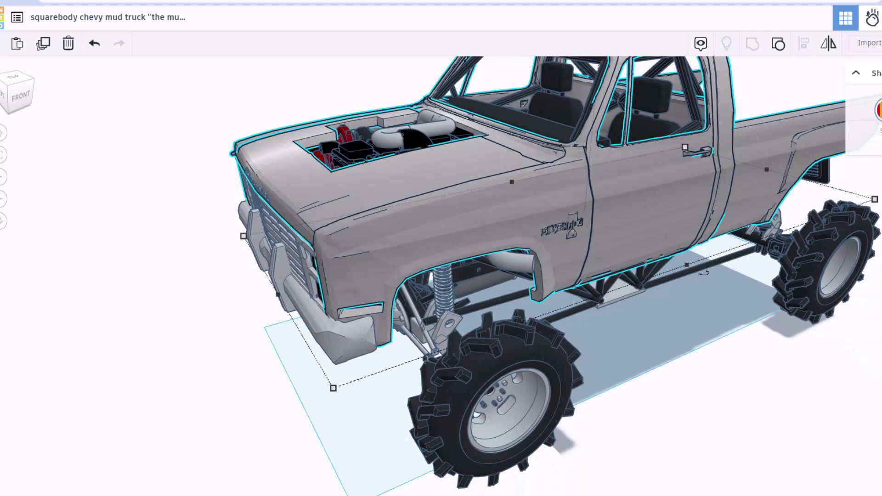
key("ctrl+h")
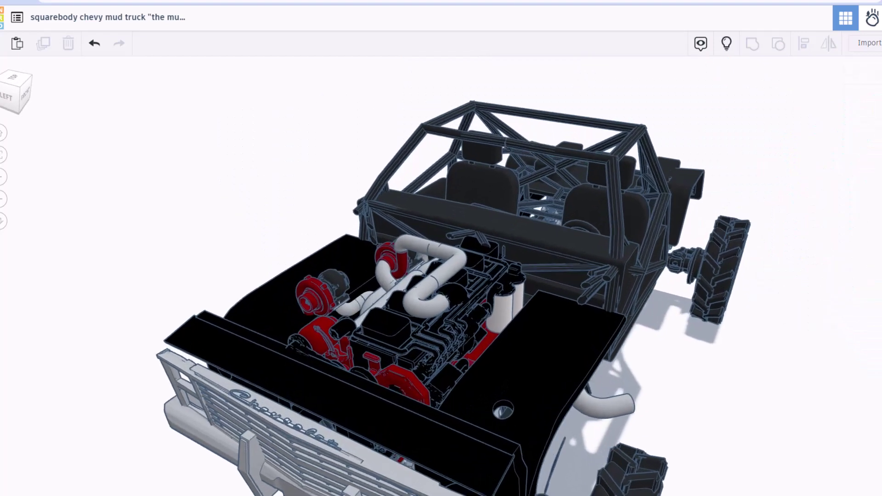
left_click(432, 266)
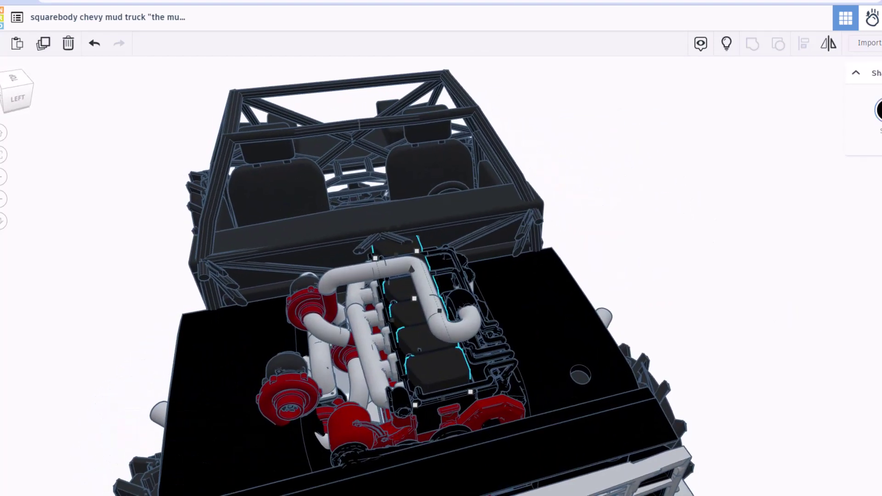
left_click(367, 349)
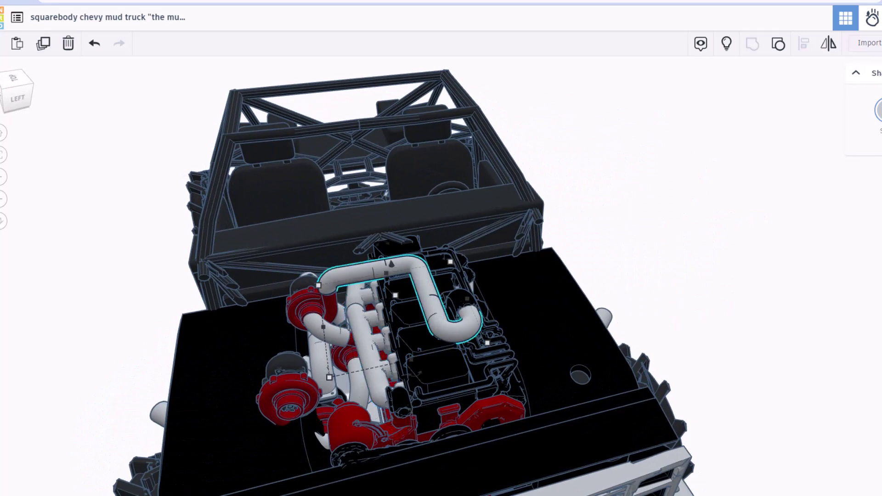
left_click(289, 394)
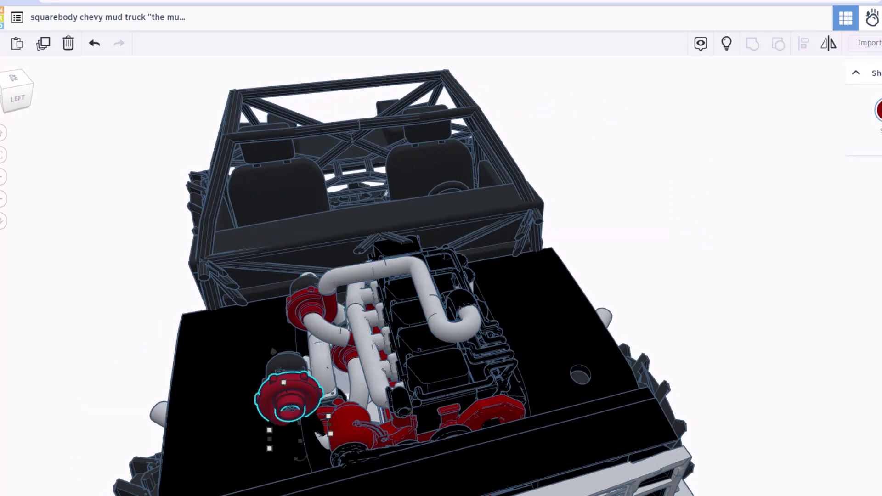
left_click(491, 349)
right_click_drag(492, 349, 413, 322)
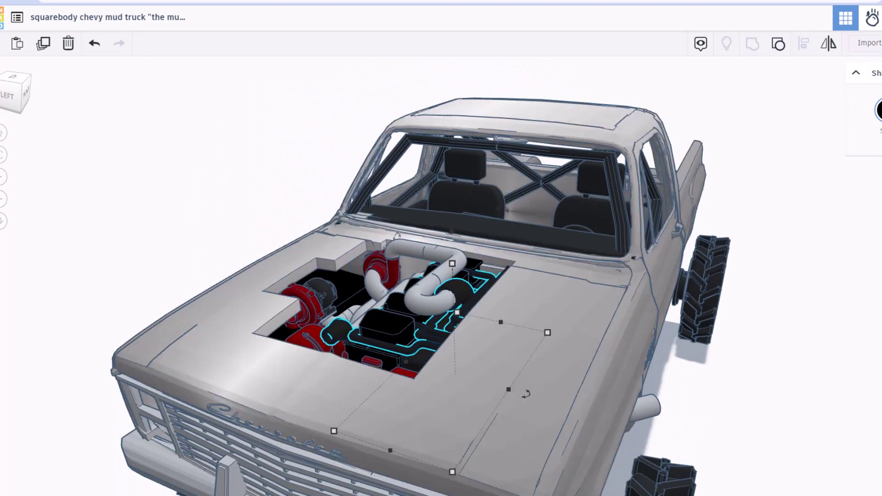
Orbit the mud truck to show its side door
right_click_drag(526, 394, 643, 377)
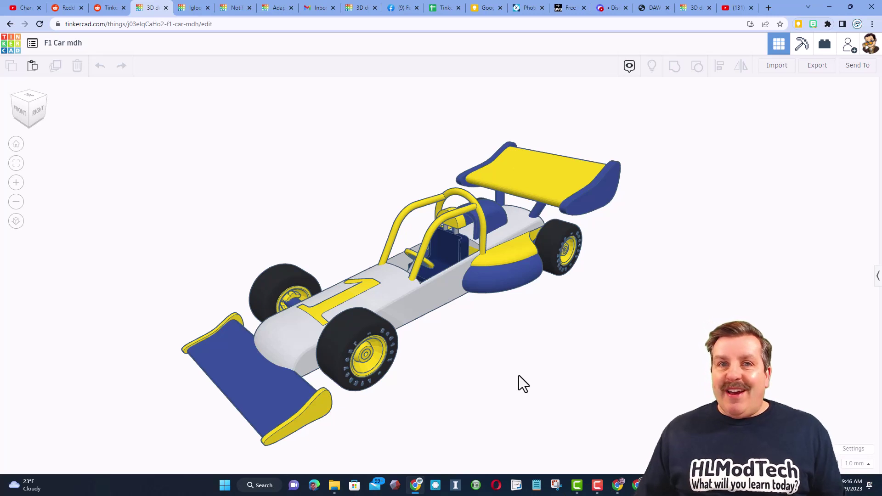
Copy the F1 Car mdh collaboration link from the Collaborate dialog, then close it
right_click_drag(519, 376, 525, 390)
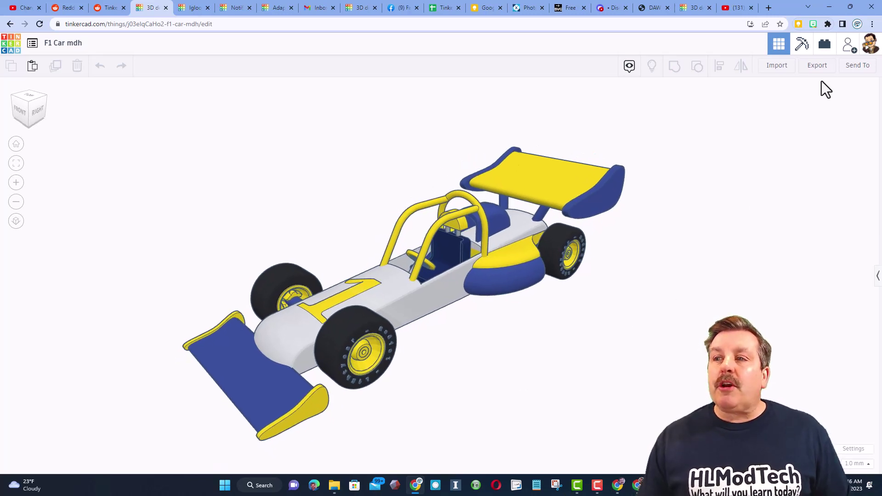
left_click(847, 54)
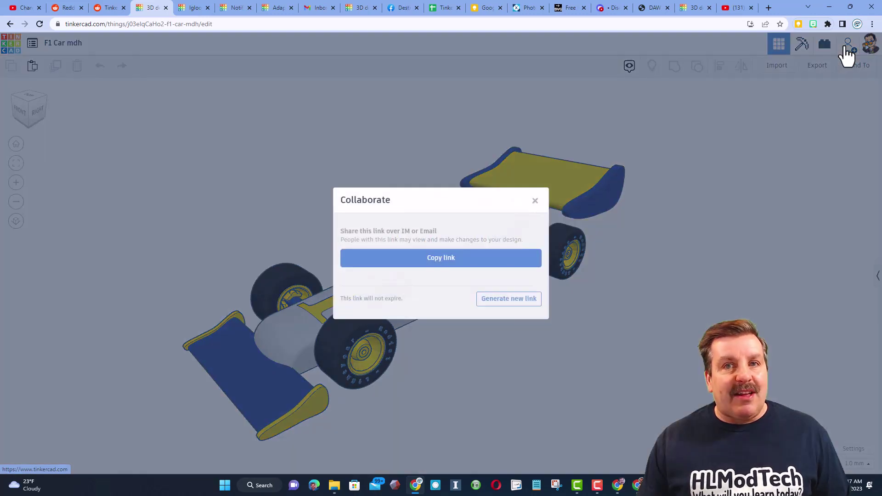
left_click(453, 260)
left_click(536, 202)
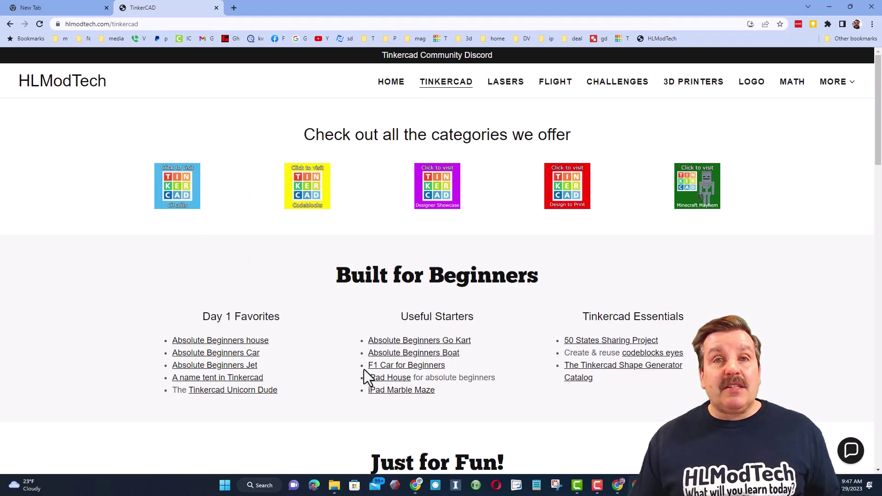
left_click(852, 453)
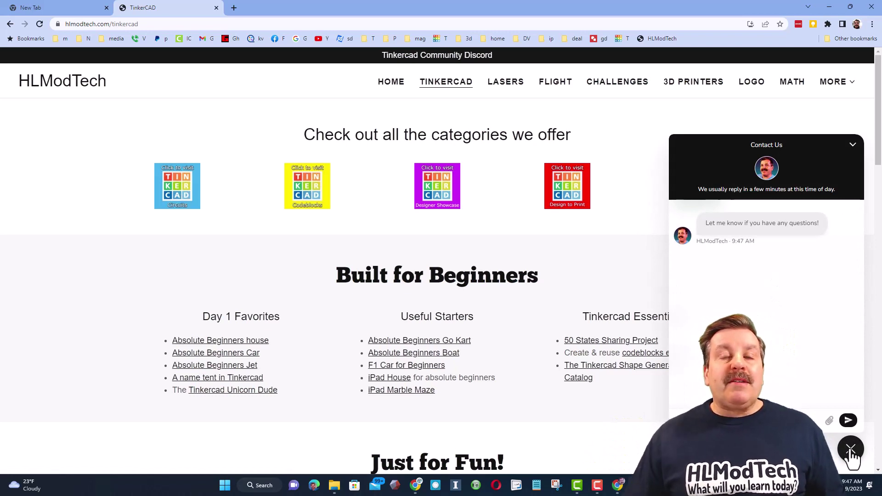
left_click(852, 453)
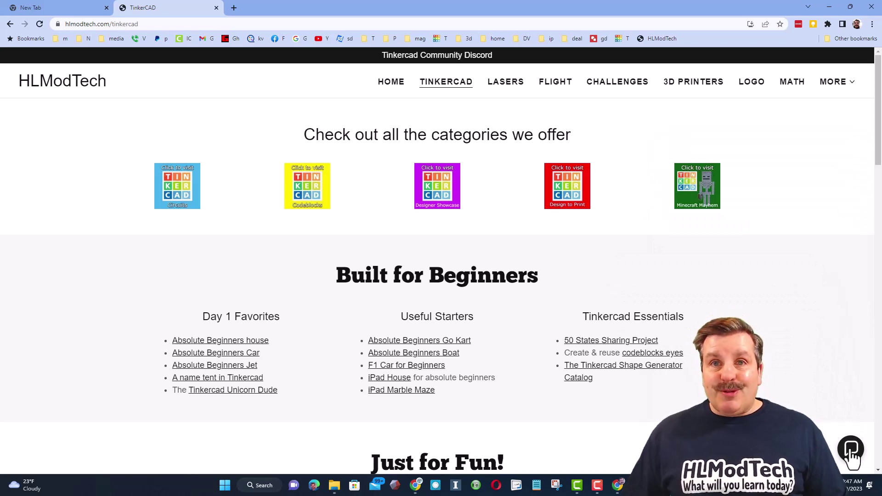
Open the Tinkercad Community Discord invite from the HLModTech page banner
left_click(425, 55)
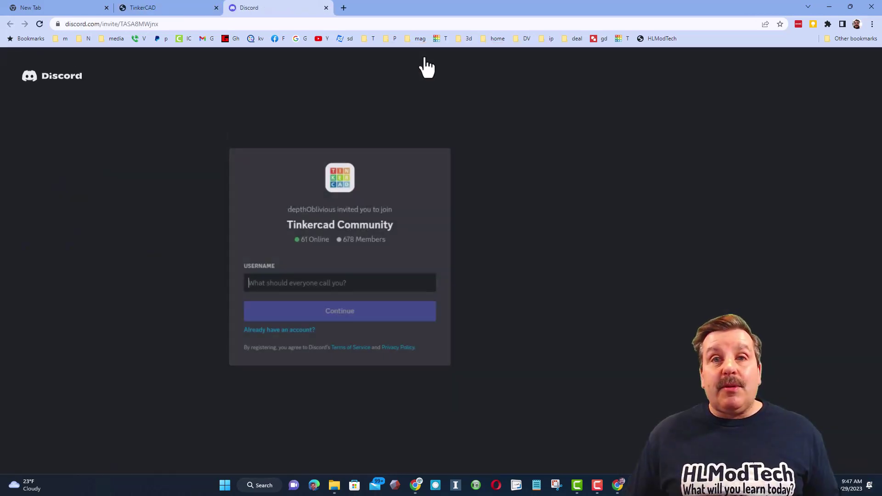